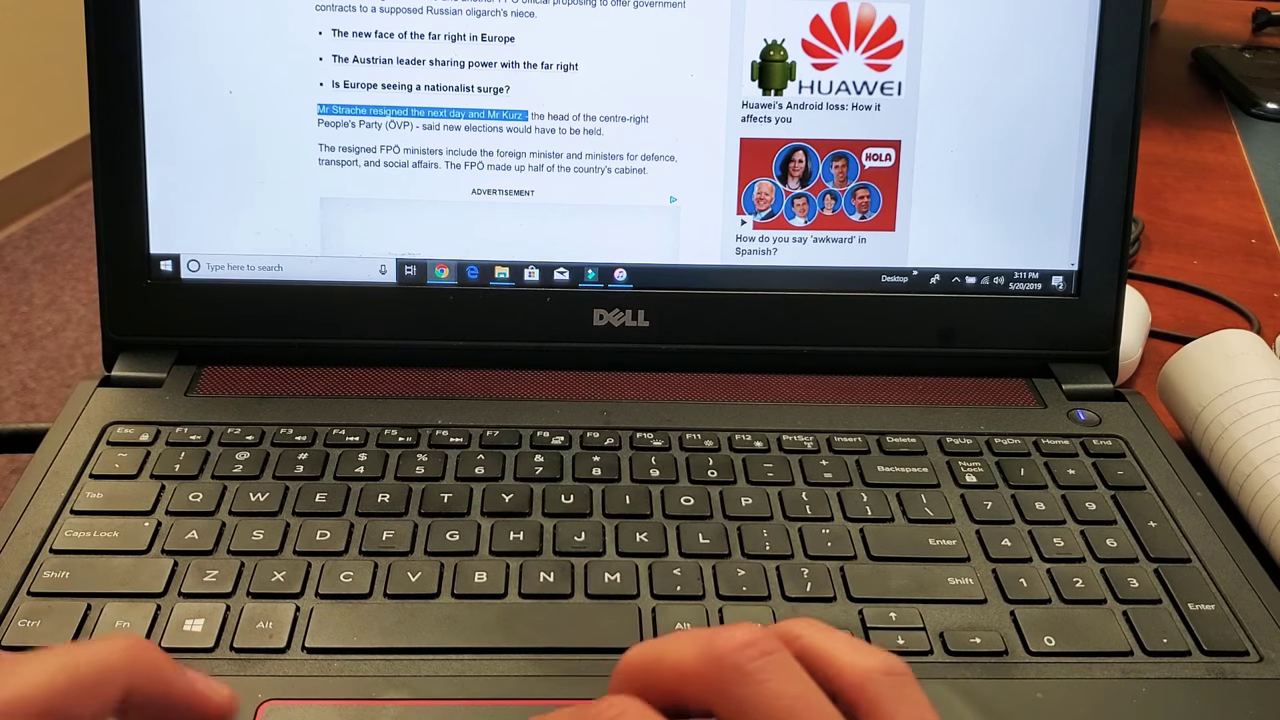
Deselect the highlighted opening phrase of the Austrian resignations article.
left_click(500, 210)
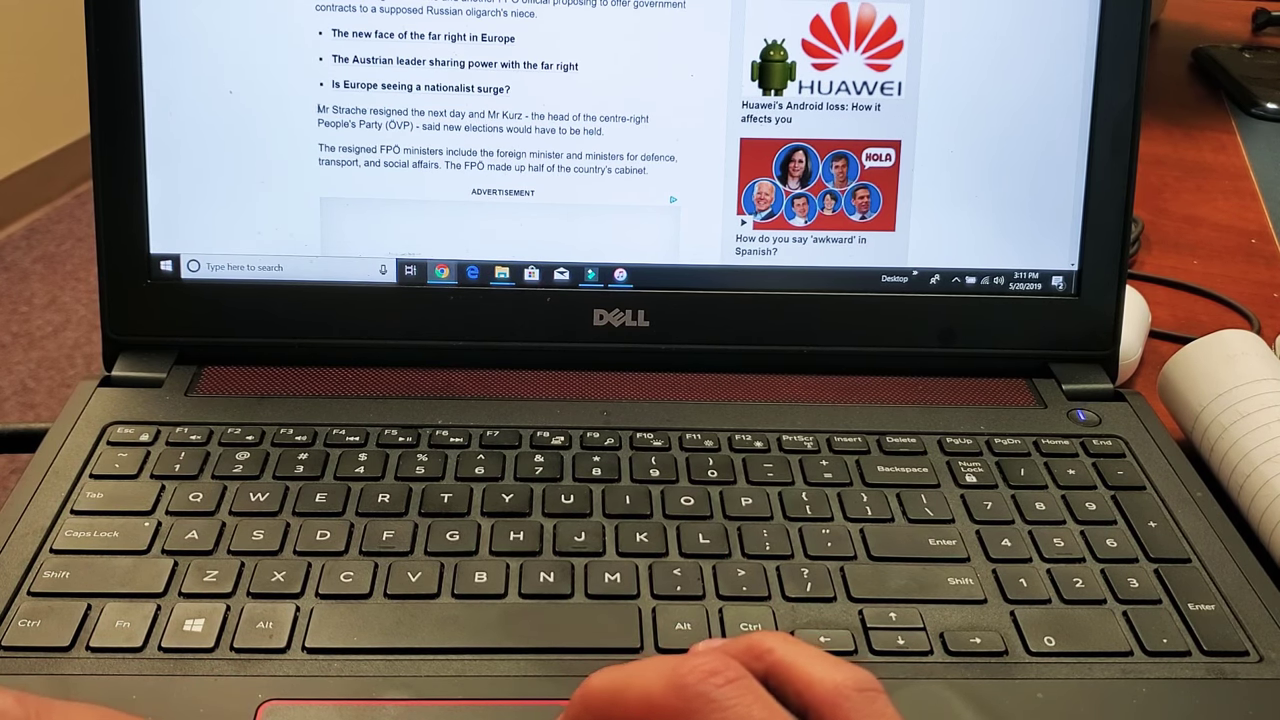
Select and copy the phrase "Mr Strache resigned the next day and Mr Kurz".
key("shift+ctrl+Right")
key("shift+ctrl+Right")
key("shift+ctrl+Right")
key("shift+ctrl+Right")
key("shift+ctrl+Right")
key("shift+ctrl+Right")
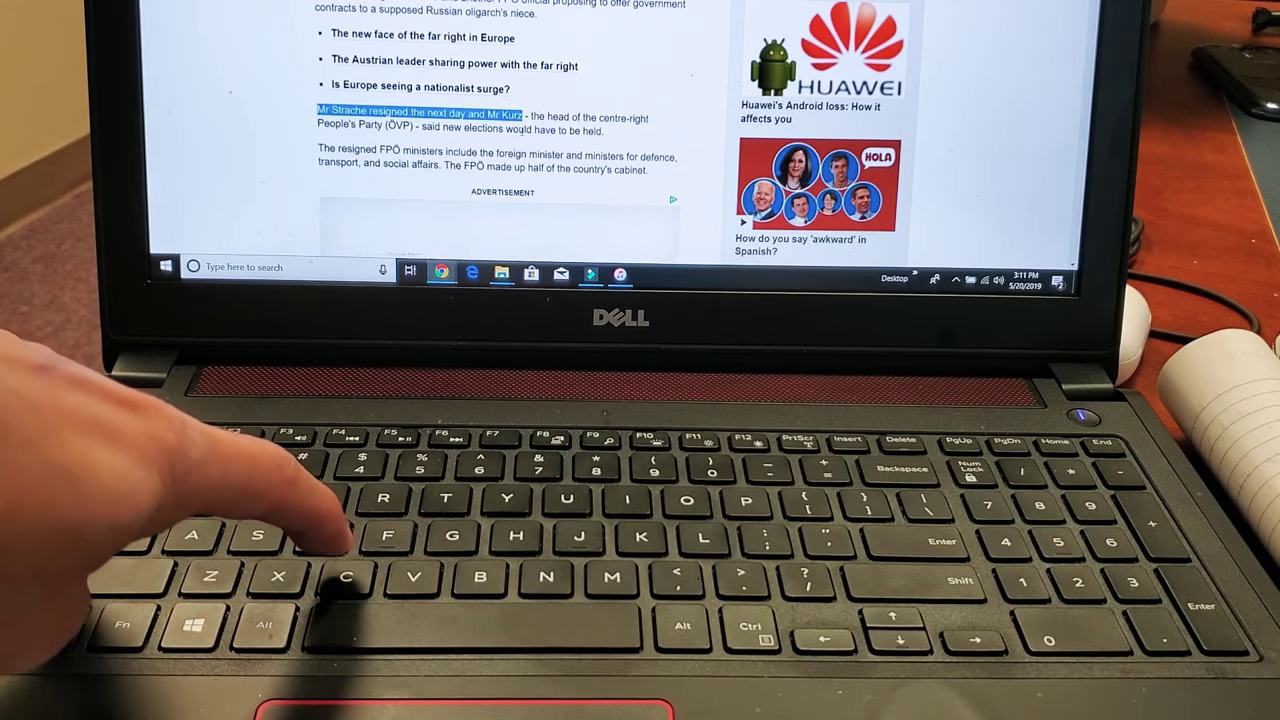
key("ctrl+c")
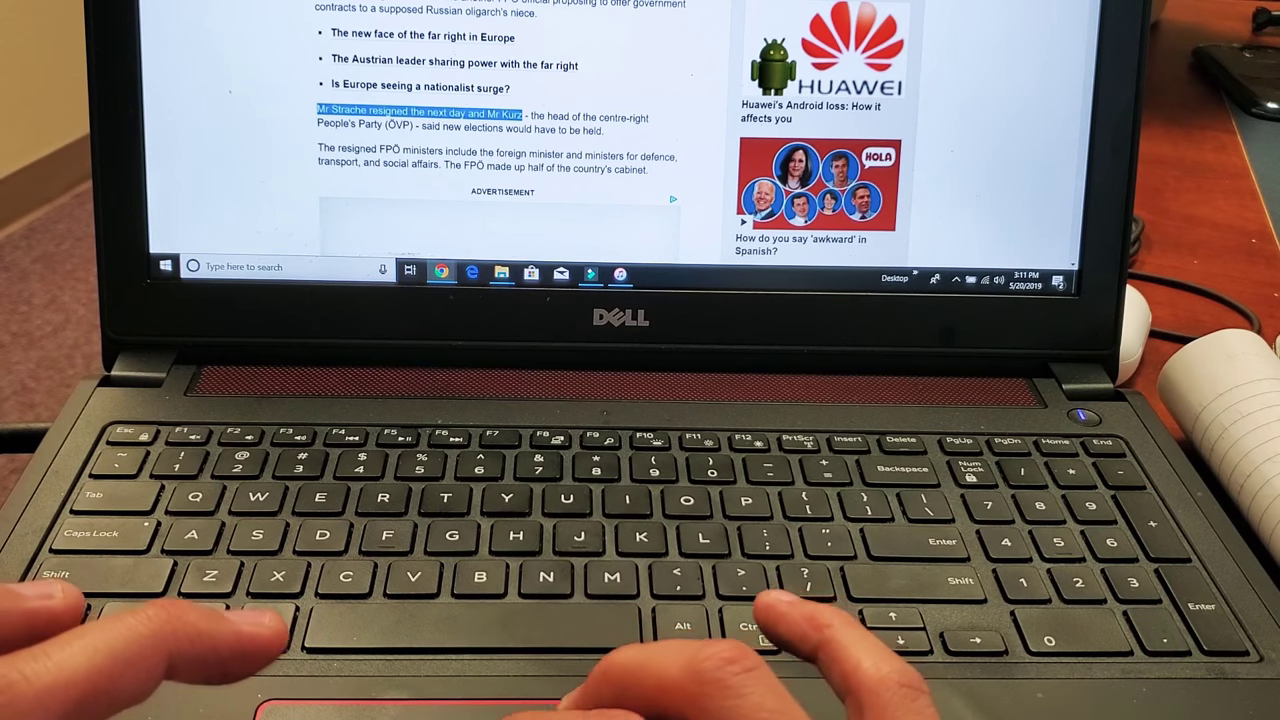
Open a new tab with the start page, search box and shortcuts.
key("ctrl+t")
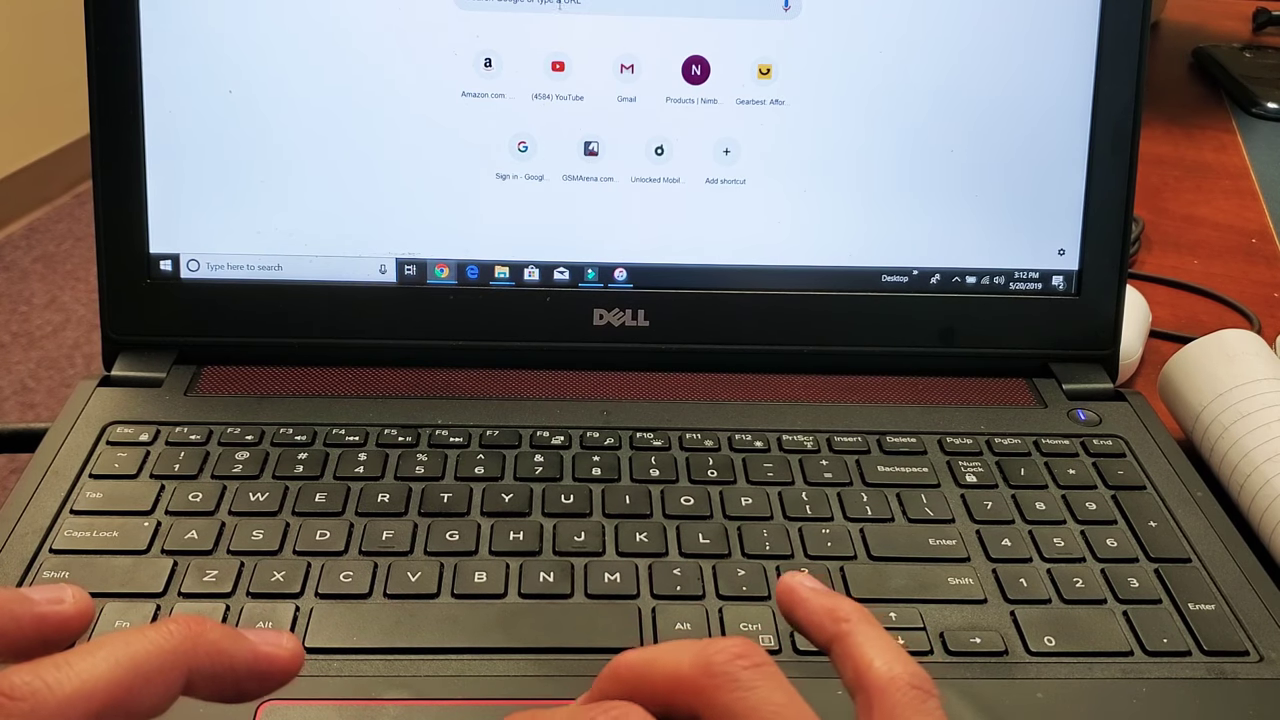